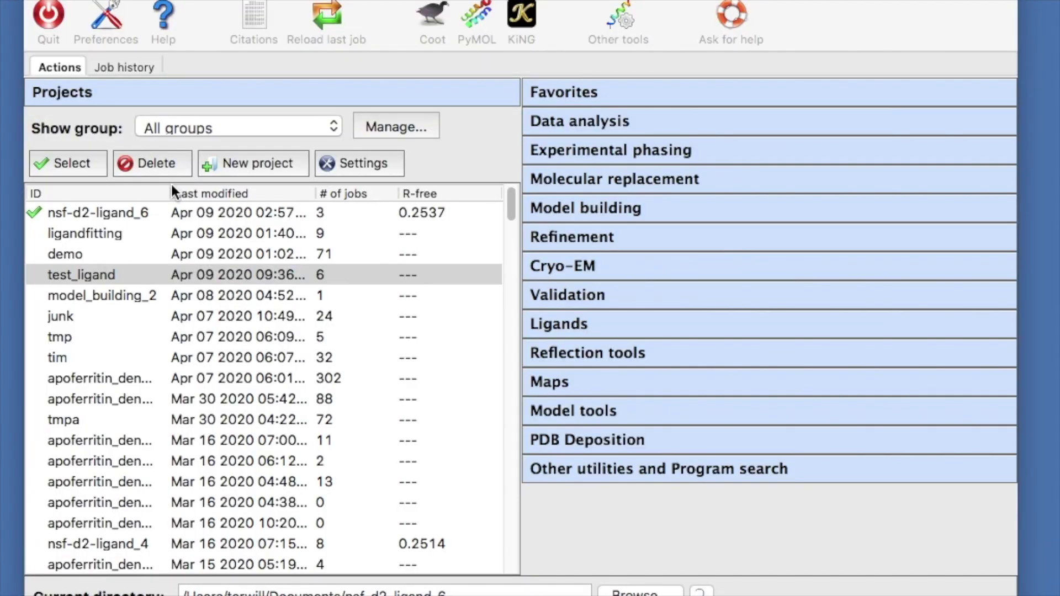
# Step: Create a tutorial project from the dataset "Human apo-ferritin (Density modification at 1.8 A)" in the default destination
pyautogui.click(249, 164)
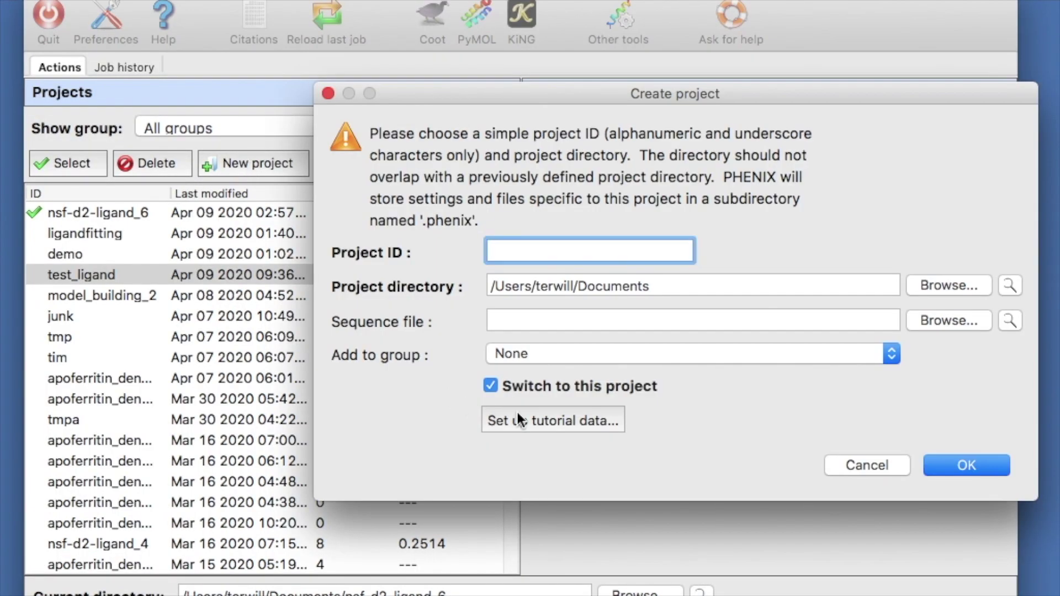
pyautogui.click(549, 417)
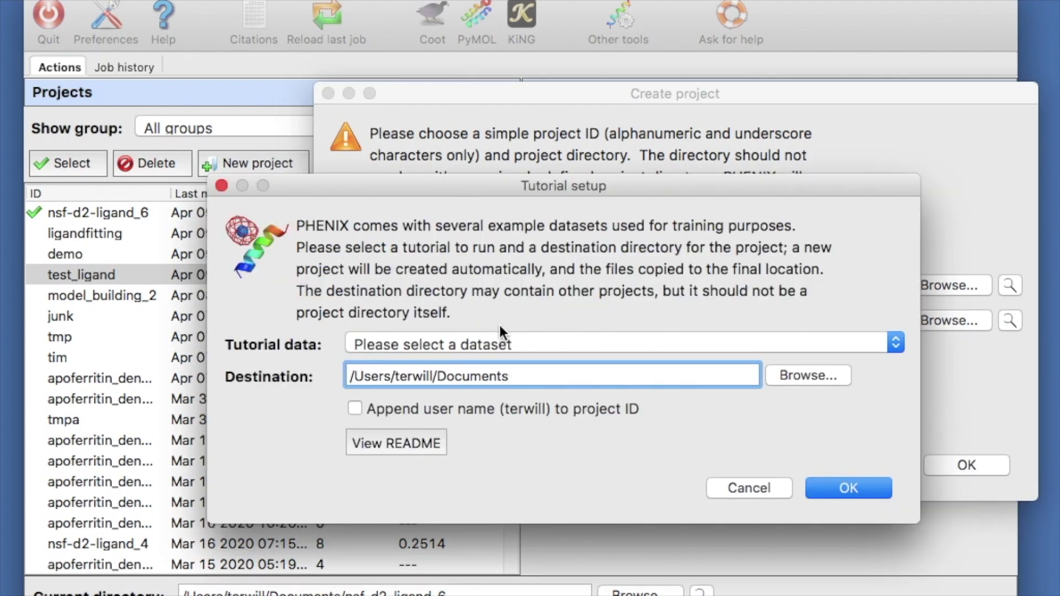
pyautogui.click(503, 343)
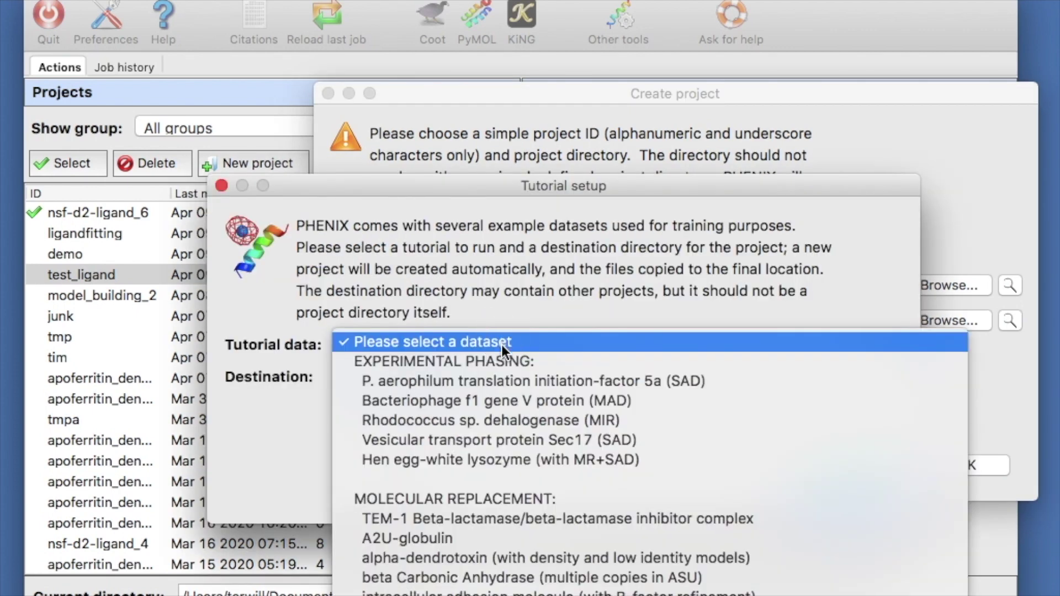
pyautogui.scroll(-10, 502, 346)
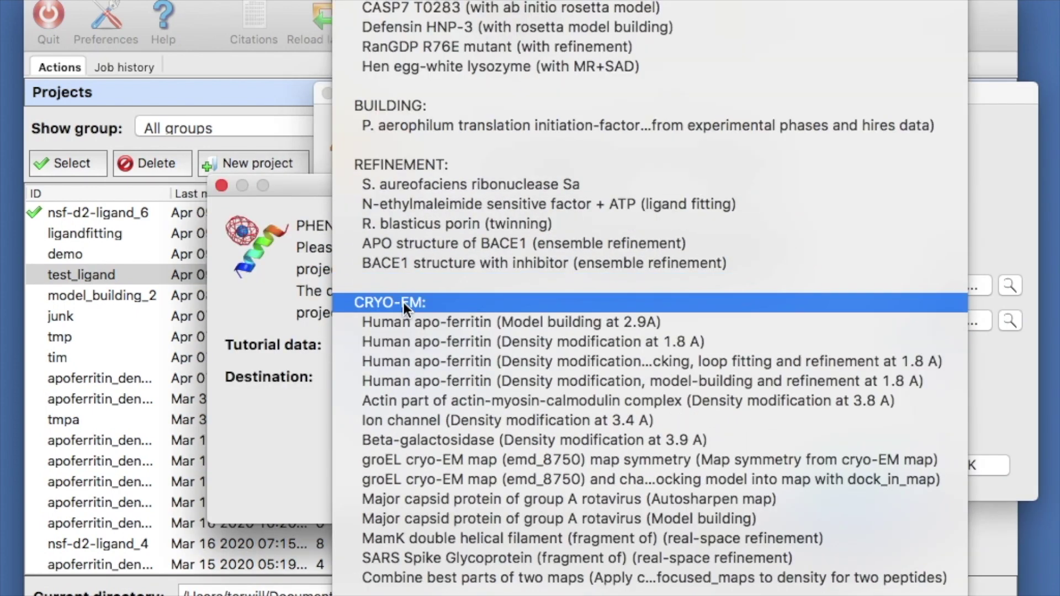
pyautogui.click(433, 341)
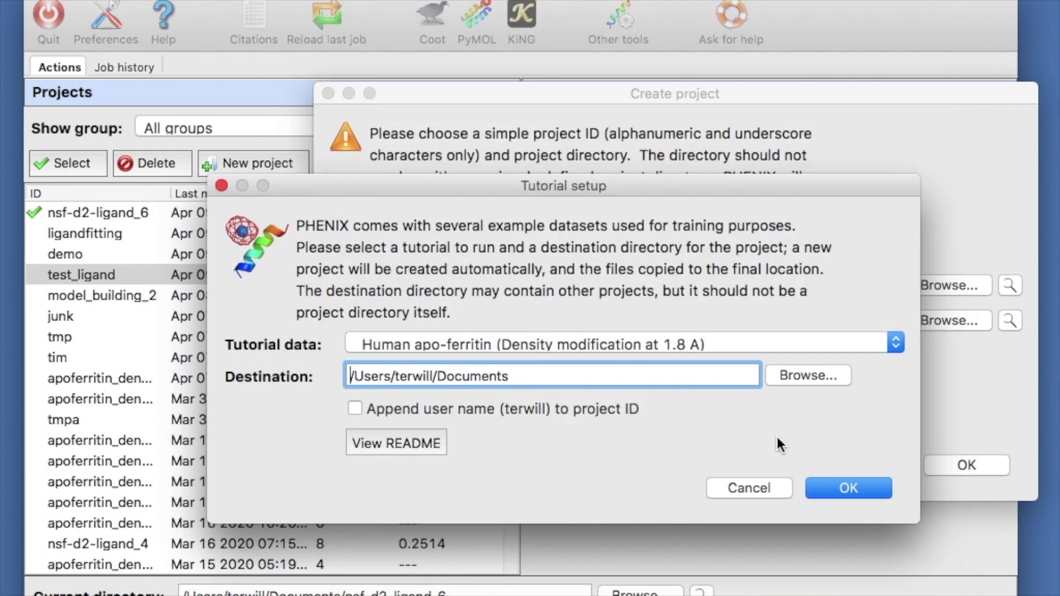
pyautogui.click(838, 484)
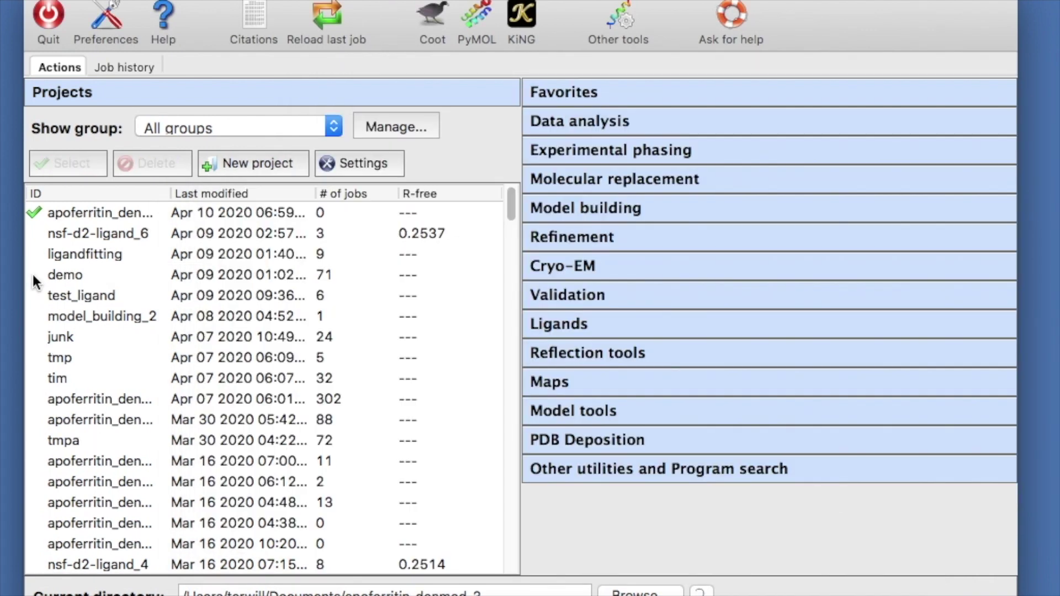
# Step: Open the ResolveCryoEM density modification tool for the new project and title the job "Density modification at 1.8 A"
pyautogui.click(107, 214)
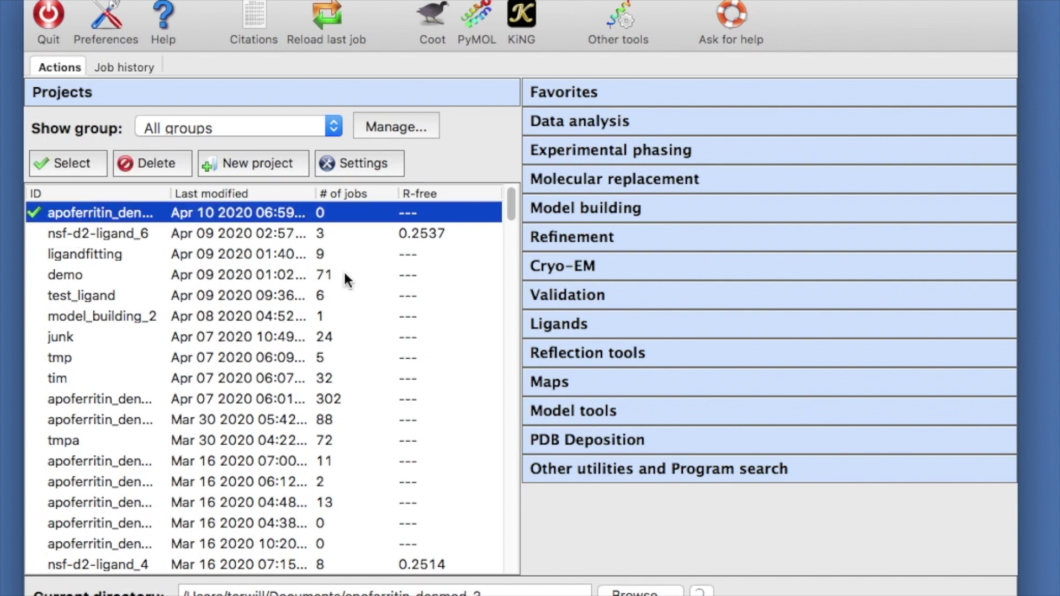
pyautogui.click(612, 267)
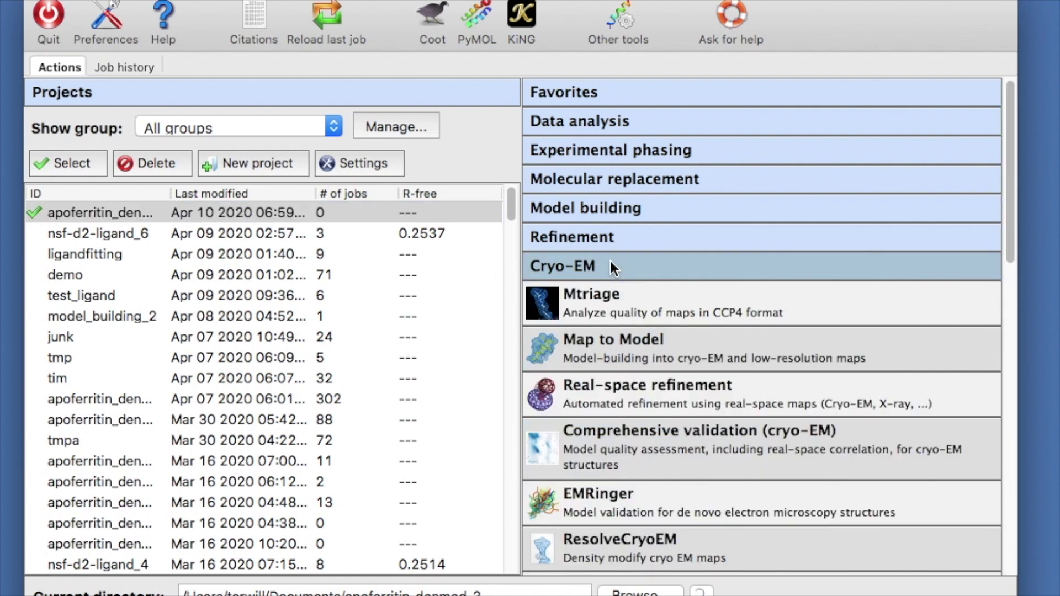
pyautogui.click(638, 542)
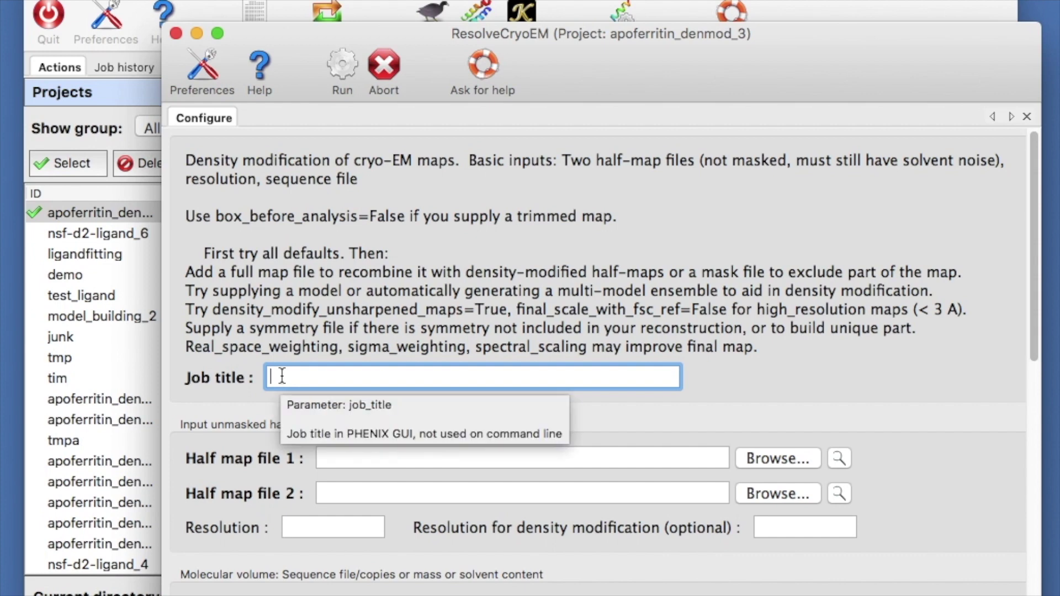
pyautogui.write('Density modification at 1.8 A')
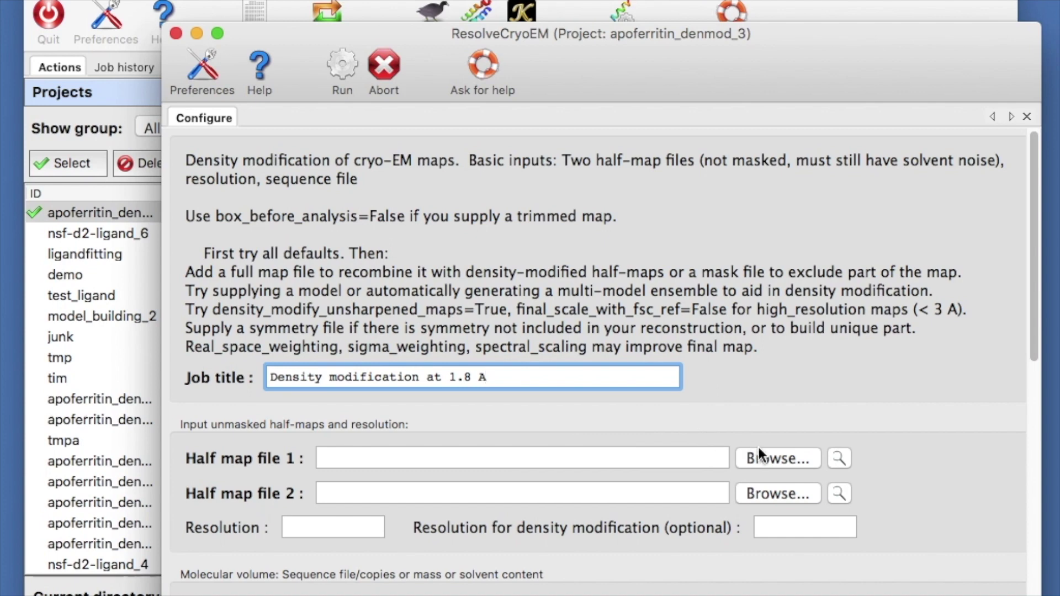
# Step: Load emd_20026_half_map_1_box.ccp4 as half map file 1 and the matching second half map as half map file 2
pyautogui.click(767, 458)
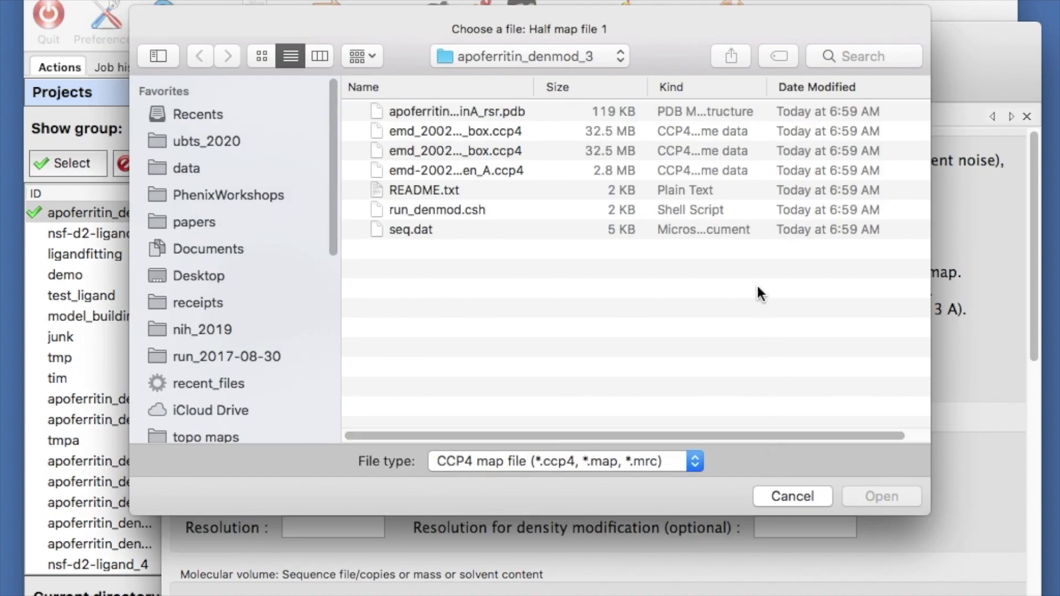
pyautogui.doubleClick(534, 87)
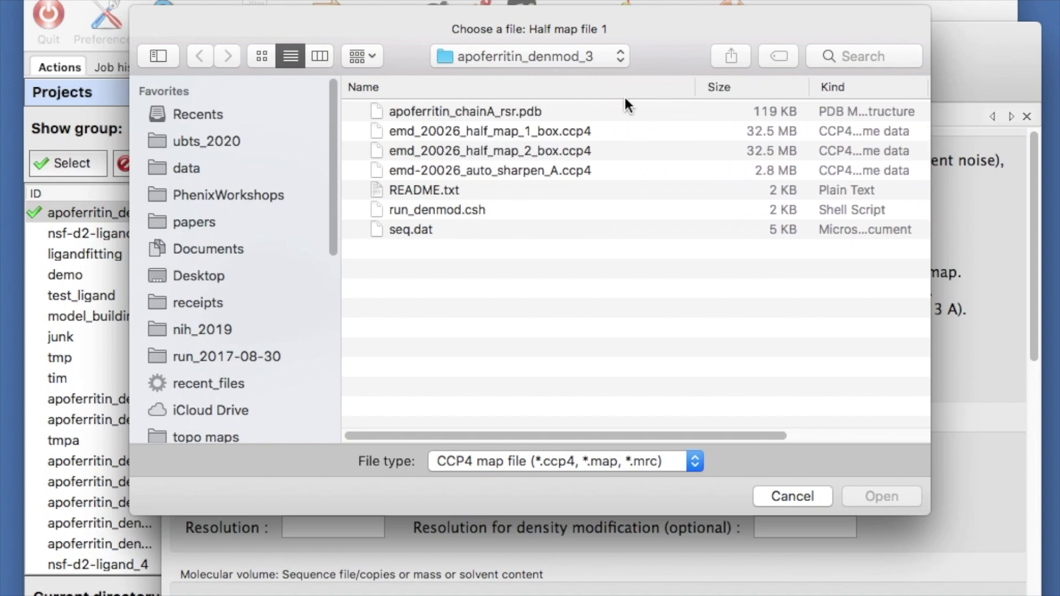
pyautogui.click(565, 131)
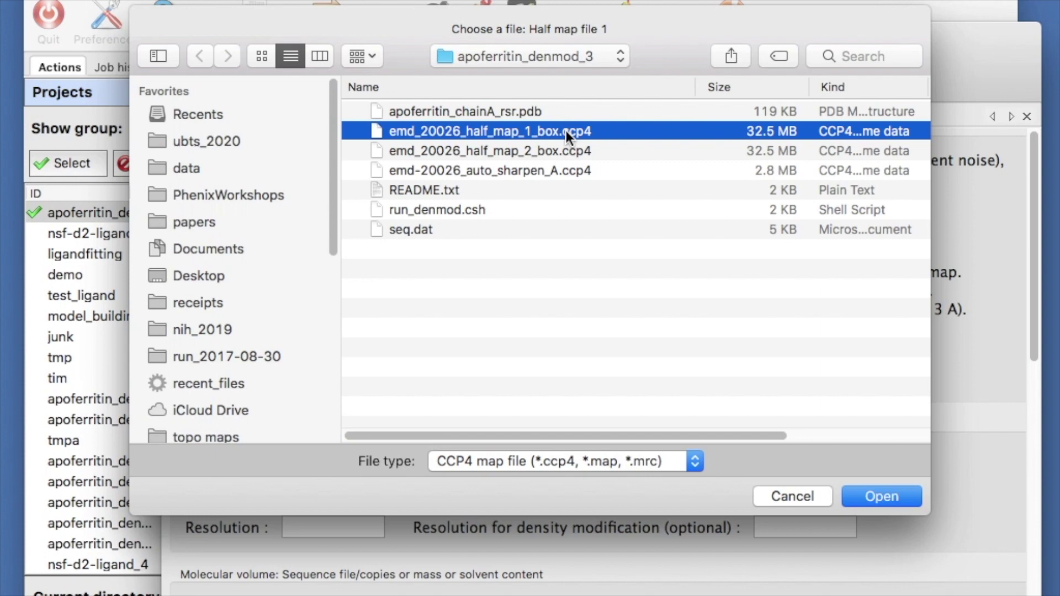
pyautogui.doubleClick(566, 130)
# Step: Set the resolution to 2.0 and the resolution for density modification to 1.8
pyautogui.click(299, 529)
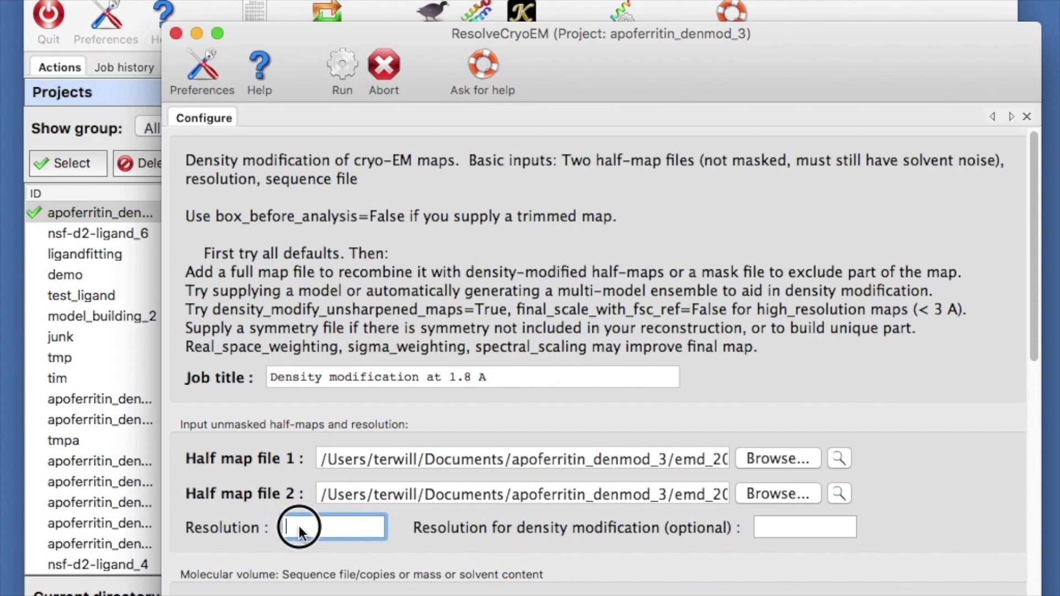
pyautogui.write('2.0')
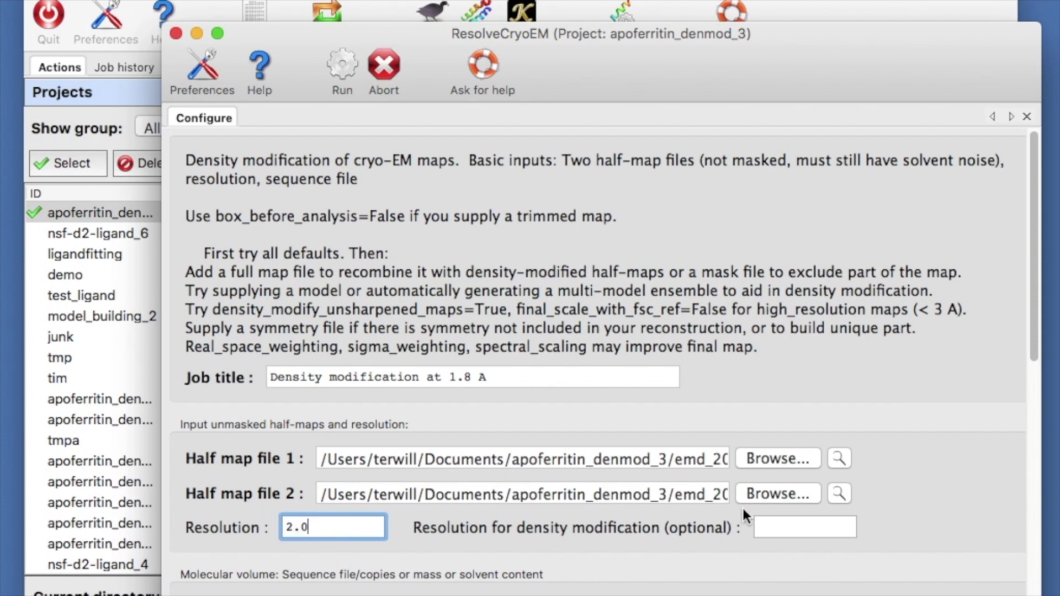
pyautogui.click(772, 528)
pyautogui.write('1')
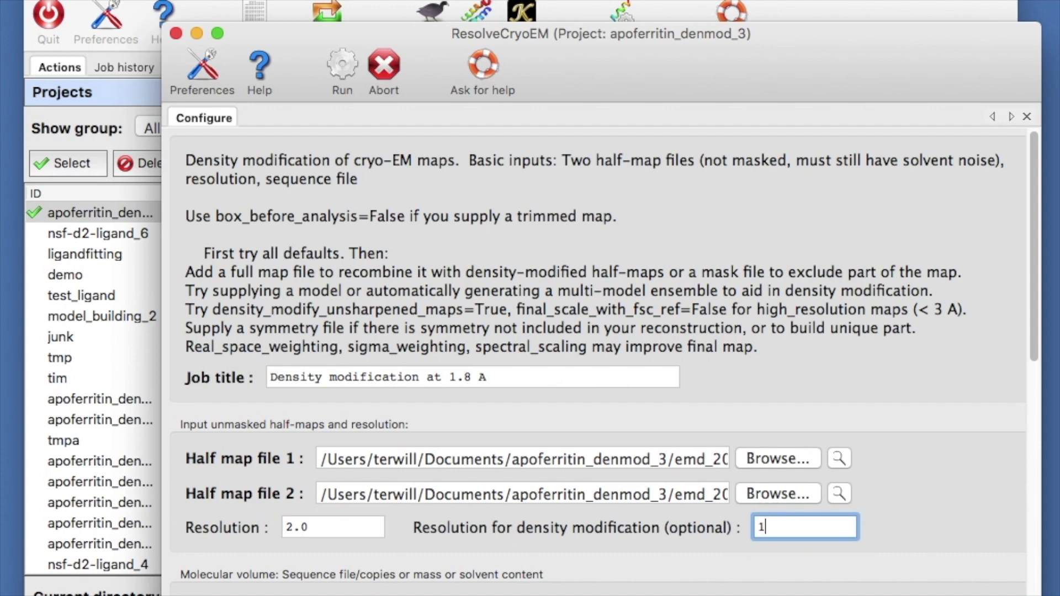
pyautogui.write('.8')
# Step: Load seq.dat as the sequence file and turn off Box before analysis
pyautogui.scroll(-10, 773, 522)
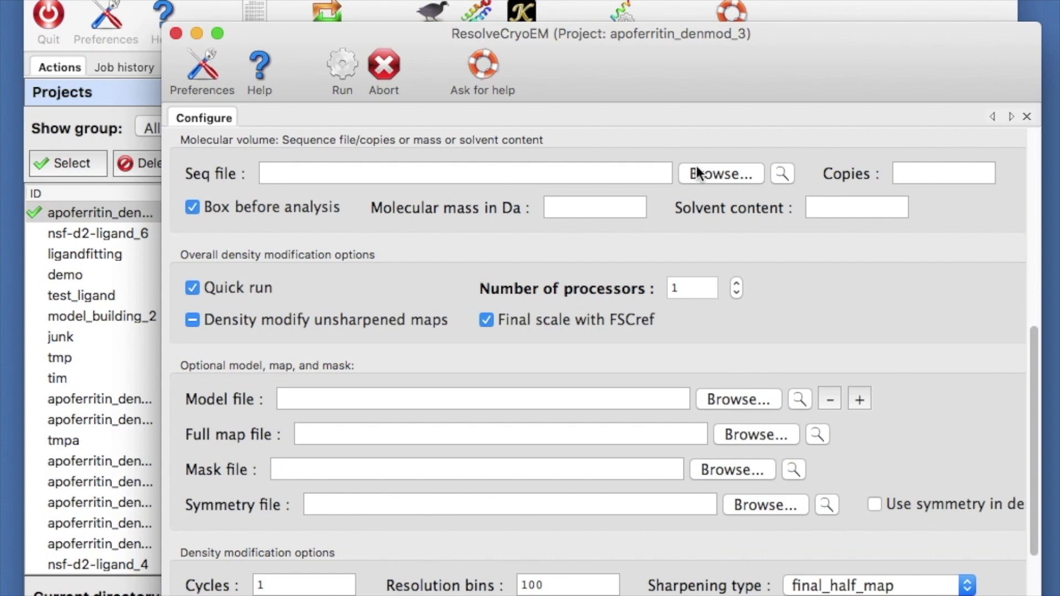
pyautogui.click(700, 170)
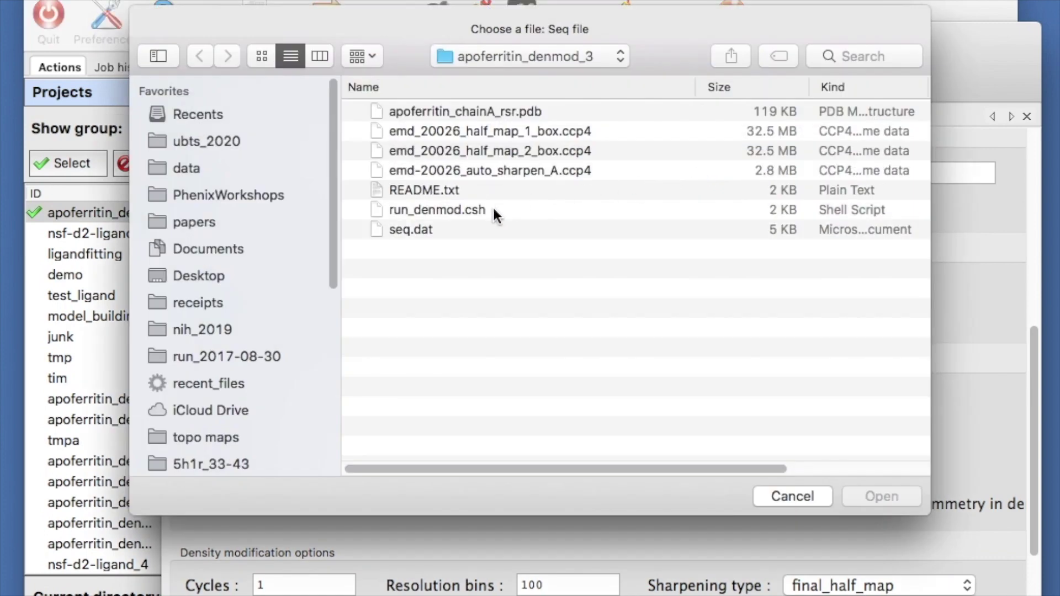
pyautogui.doubleClick(452, 230)
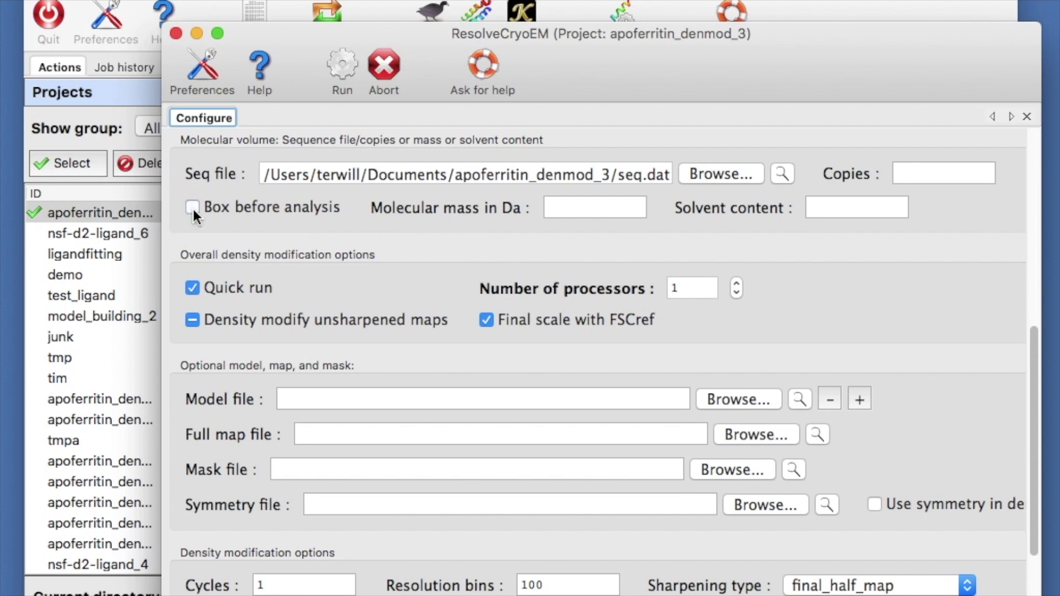
# Step: Set the number of processors to 4 and toggle the Density modify unsharpened maps option
pyautogui.click(681, 288)
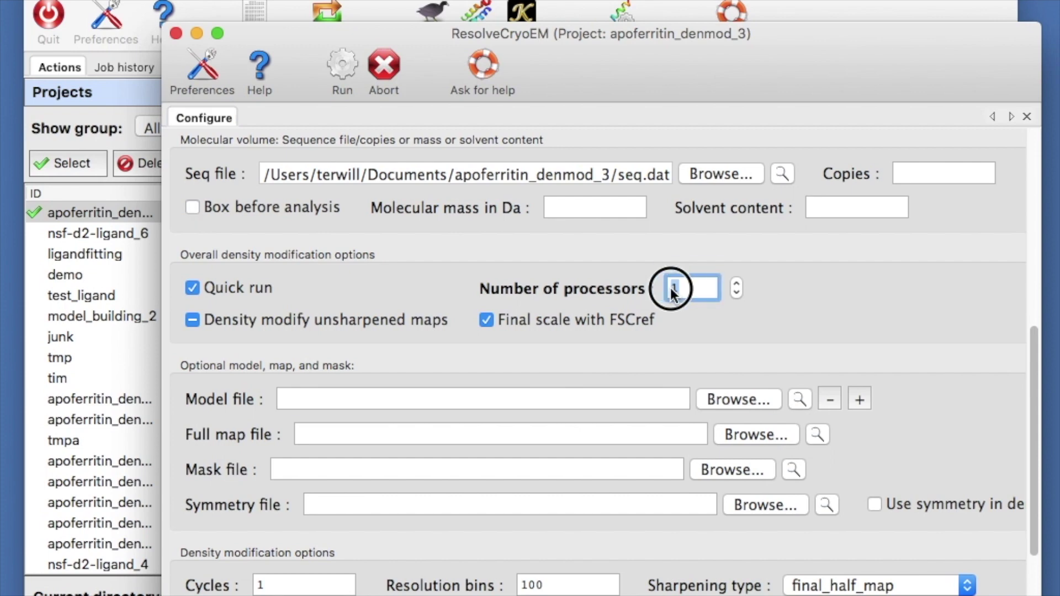
pyautogui.press('BackSpace')
pyautogui.write('4')
pyautogui.click(191, 323)
pyautogui.scroll(-5, 232, 231)
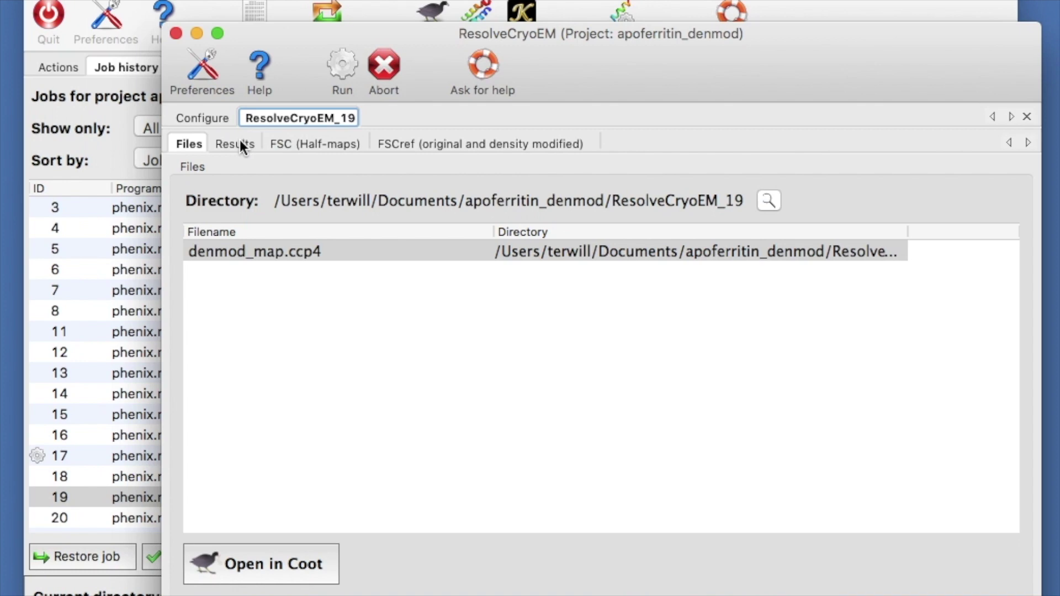
# Step: Review the ResolveCryoEM_19 density modification summary, the half-map FSC curve and the FSCref curves for the original and modified maps
pyautogui.click(240, 145)
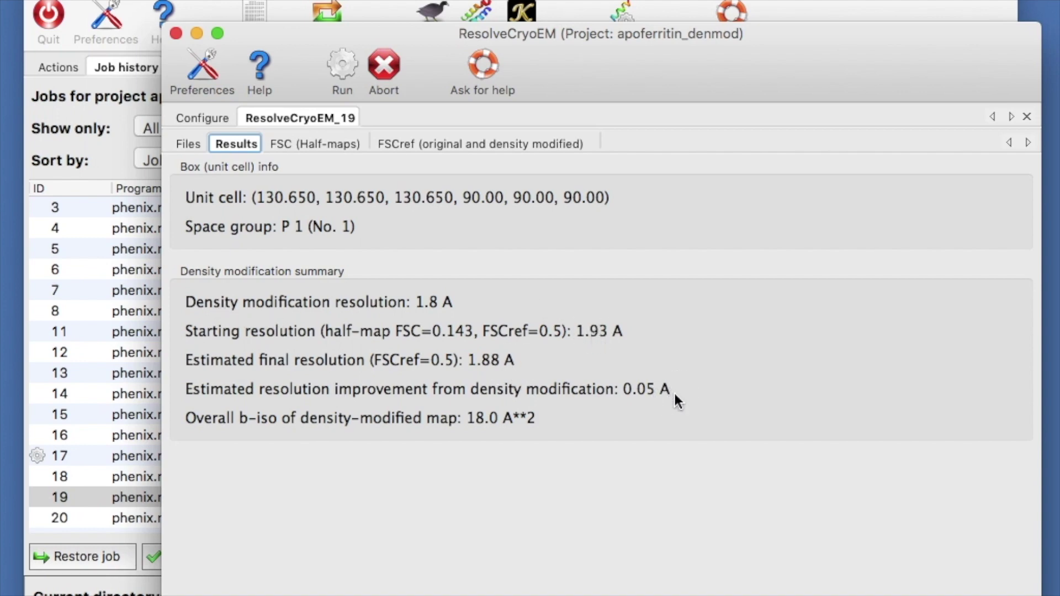
pyautogui.click(316, 142)
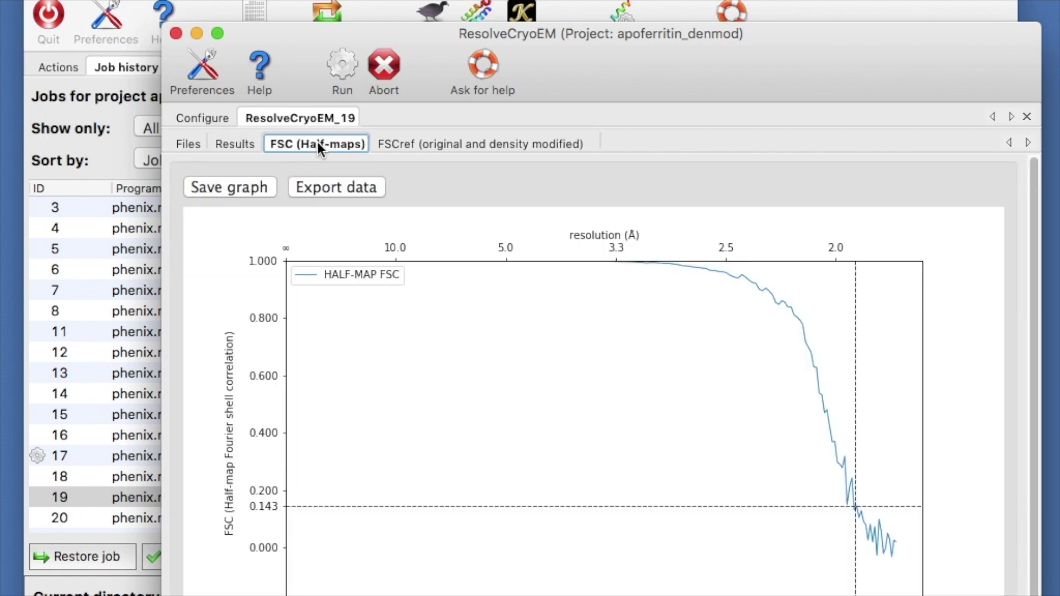
pyautogui.click(695, 272)
pyautogui.click(858, 506)
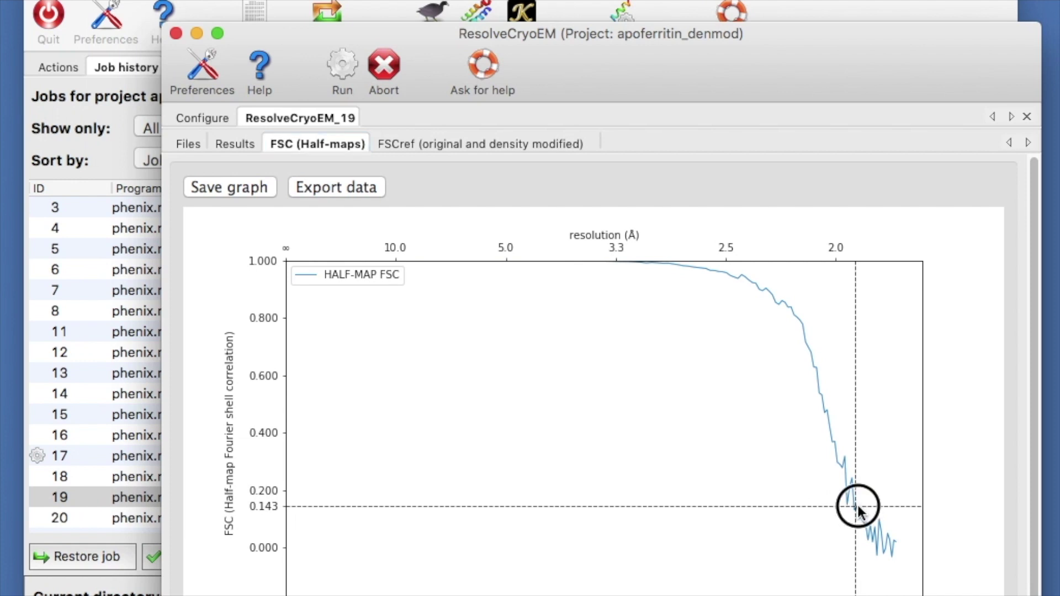
pyautogui.click(479, 145)
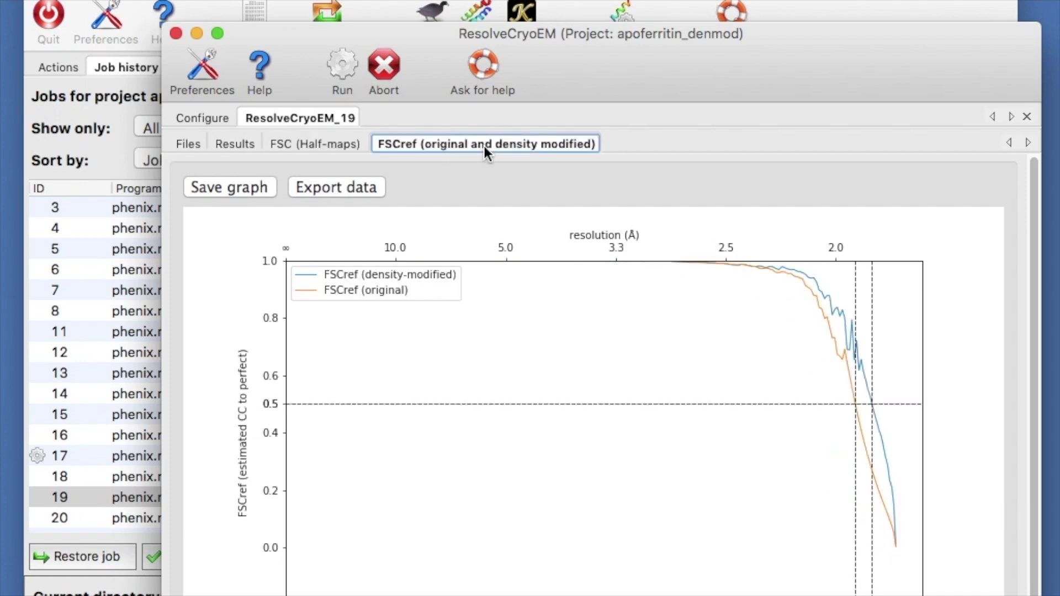
pyautogui.click(853, 407)
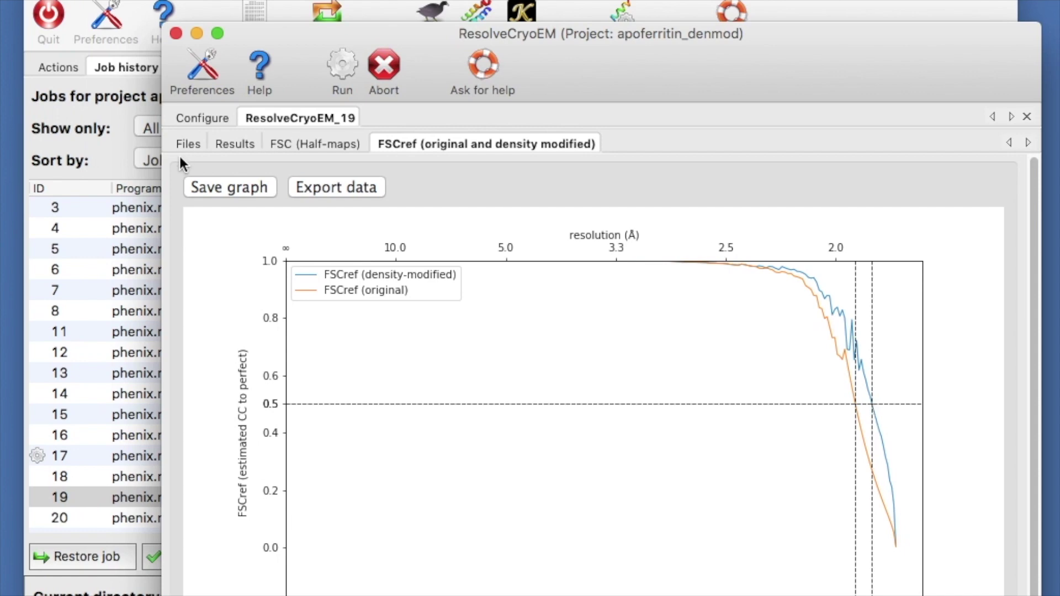
# Step: Open the output denmod_map.ccp4 in Coot and load the coordinates file apoferritin_chainA_rsr.pdb
pyautogui.click(192, 145)
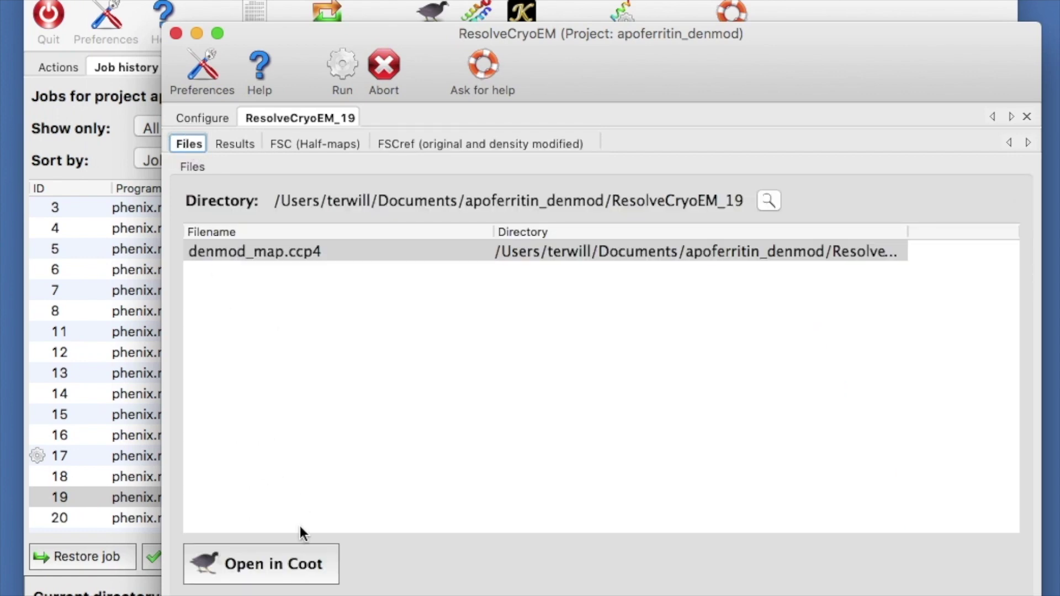
pyautogui.click(265, 564)
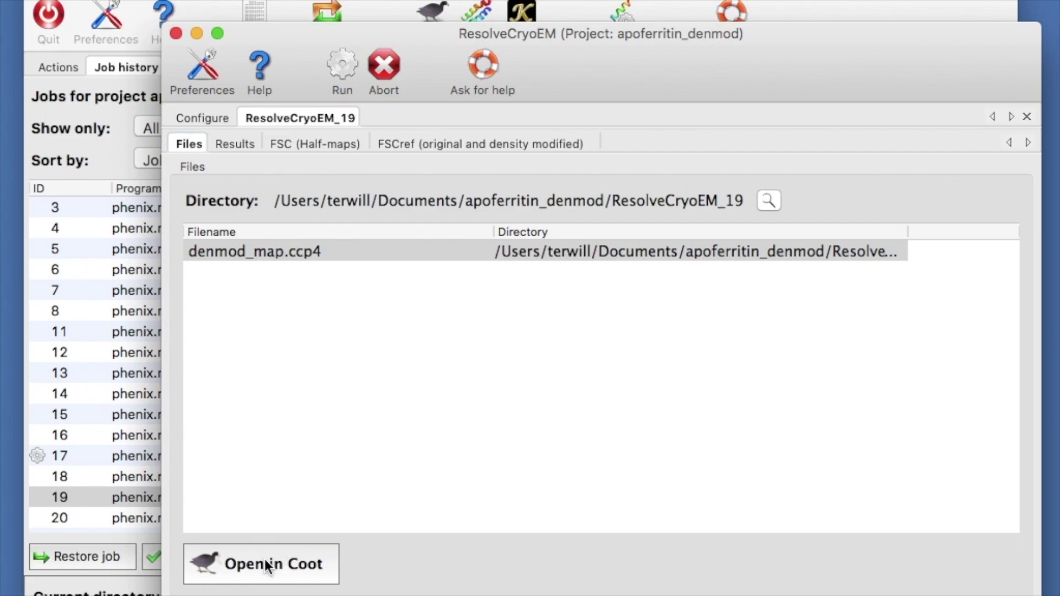
pyautogui.click(20, 24)
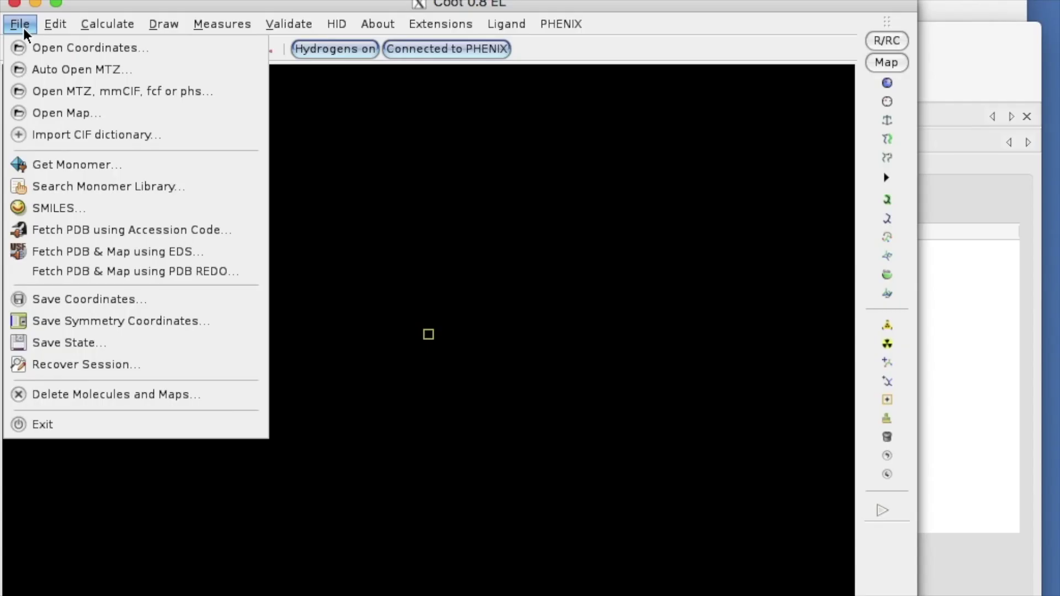
pyautogui.click(34, 46)
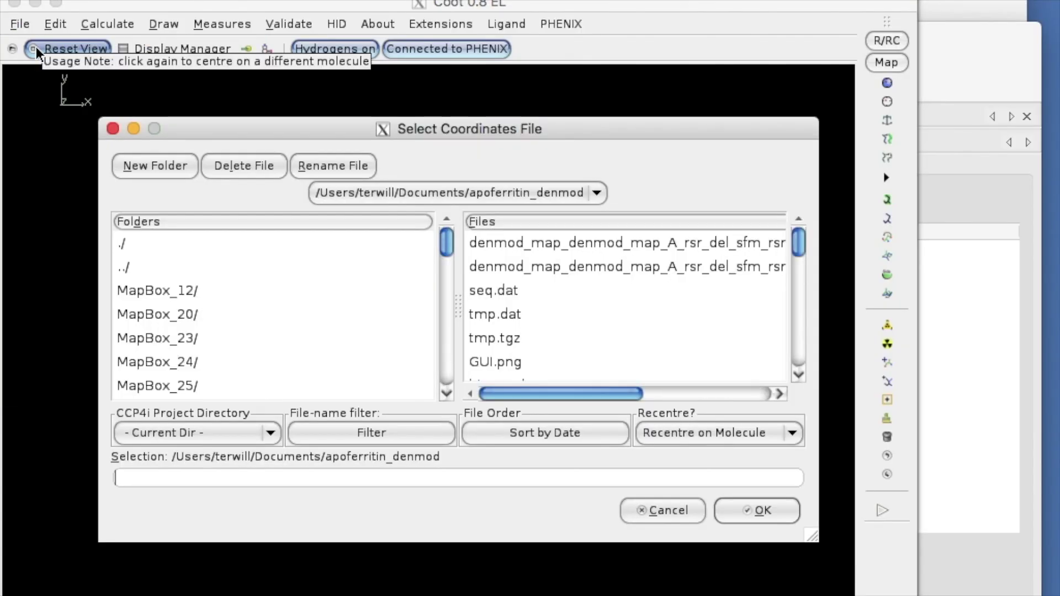
pyautogui.click(544, 357)
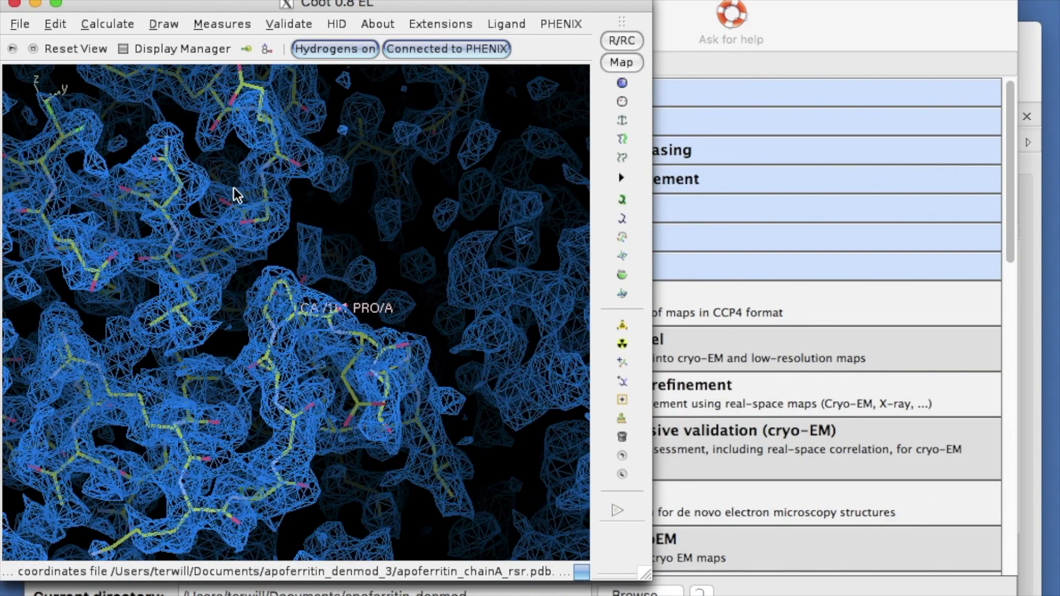
# Step: Load the map emd-20026_auto_sharpen_A.ccp4 into Coot
pyautogui.click(20, 24)
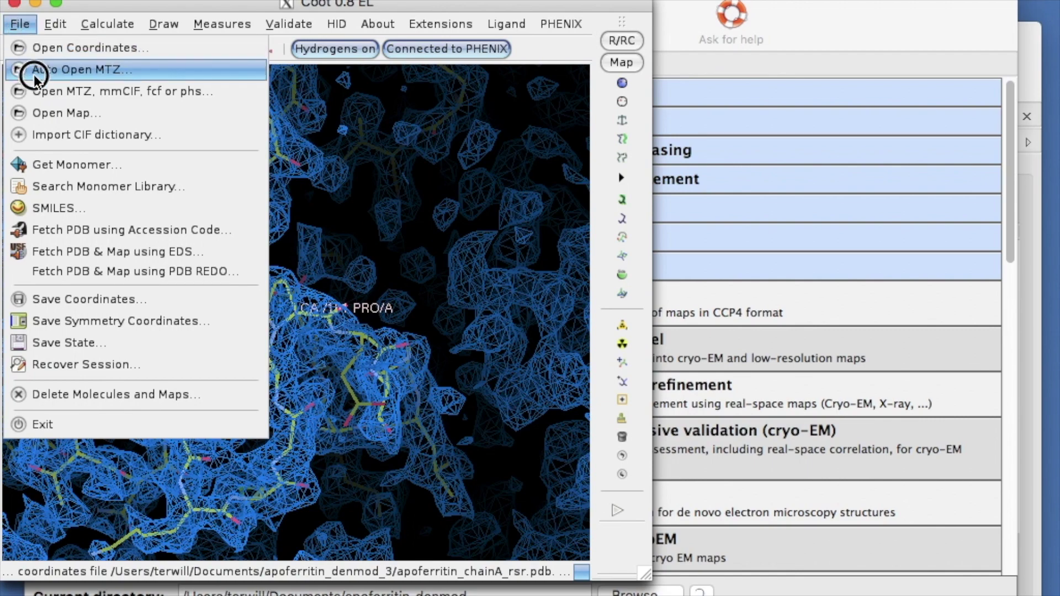
pyautogui.click(27, 113)
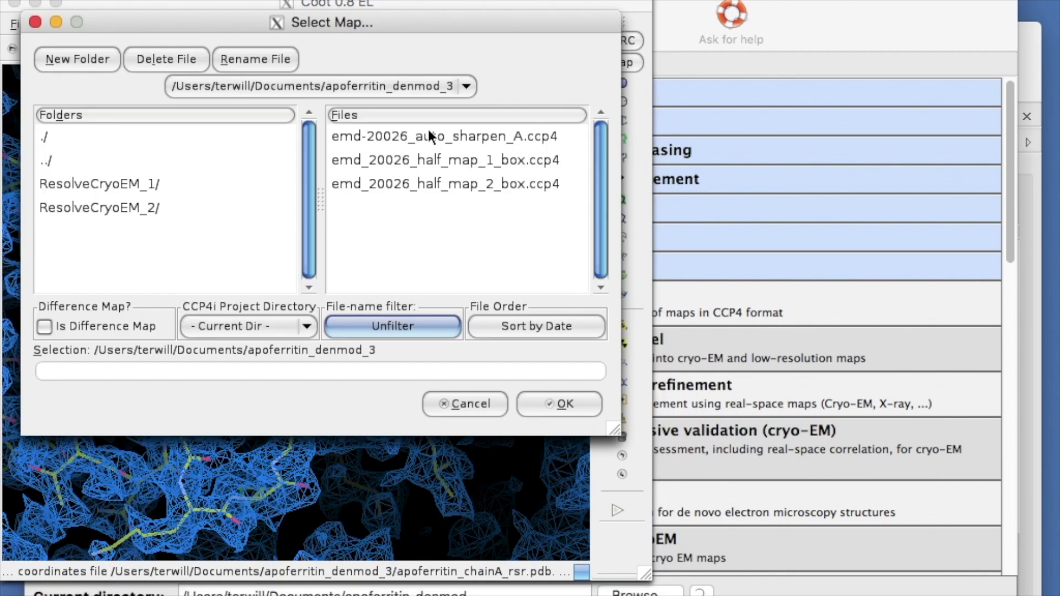
pyautogui.click(429, 136)
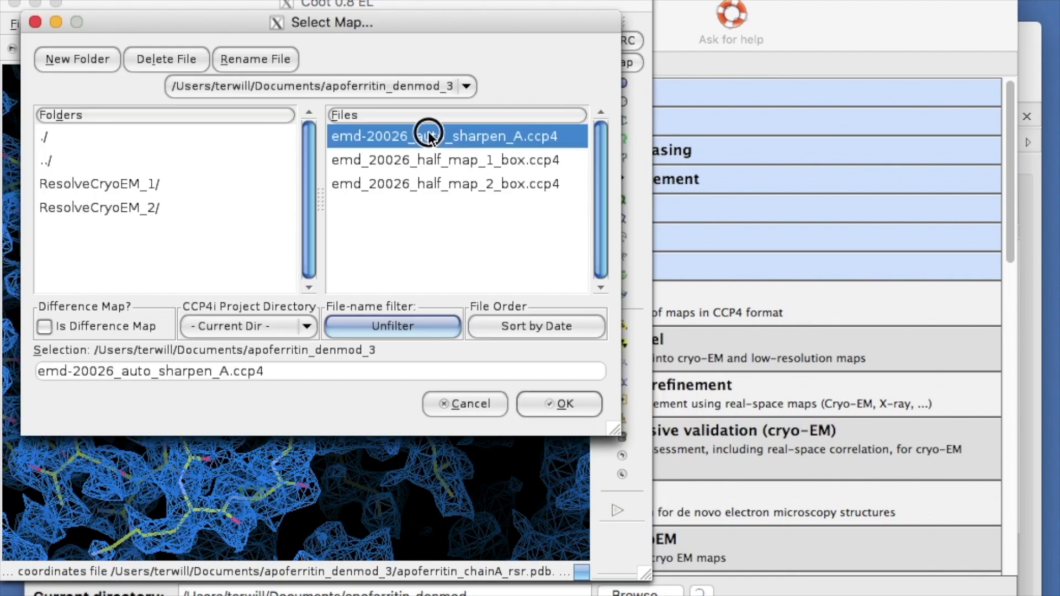
pyautogui.click(554, 404)
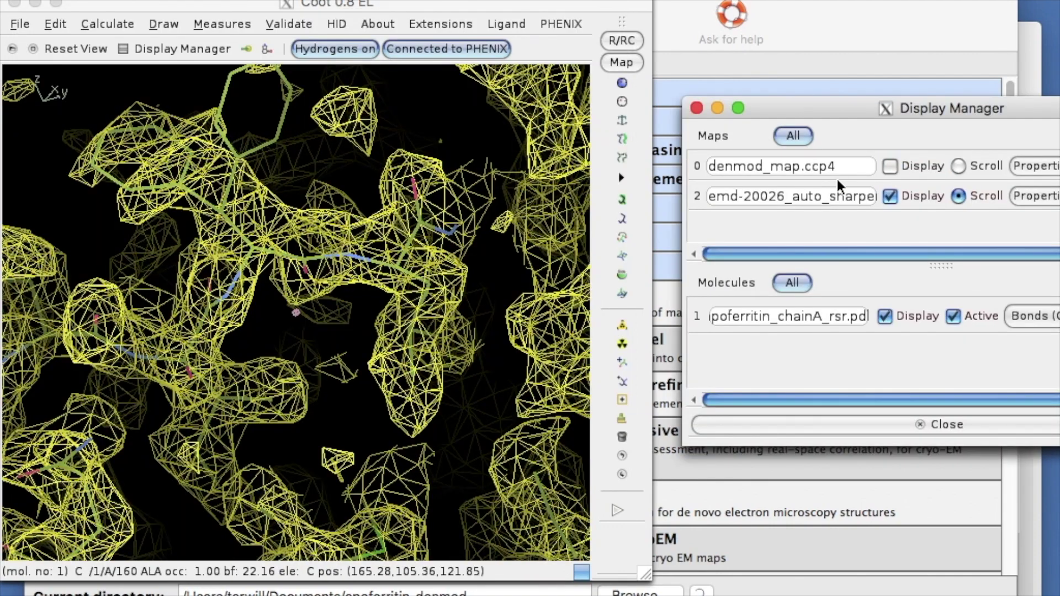
# Step: Compare denmod_map.ccp4 with emd-20026_auto_sharpen_A.ccp4 around the model by alternately displaying only one of the two maps
pyautogui.click(889, 166)
pyautogui.click(890, 196)
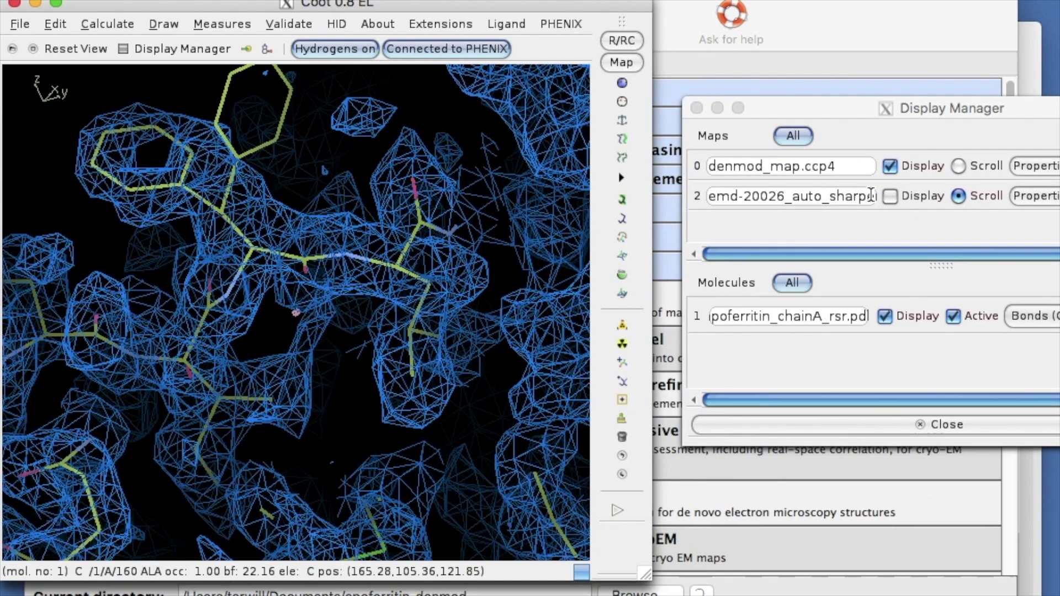
pyautogui.click(889, 196)
pyautogui.click(890, 166)
pyautogui.click(890, 196)
pyautogui.click(890, 167)
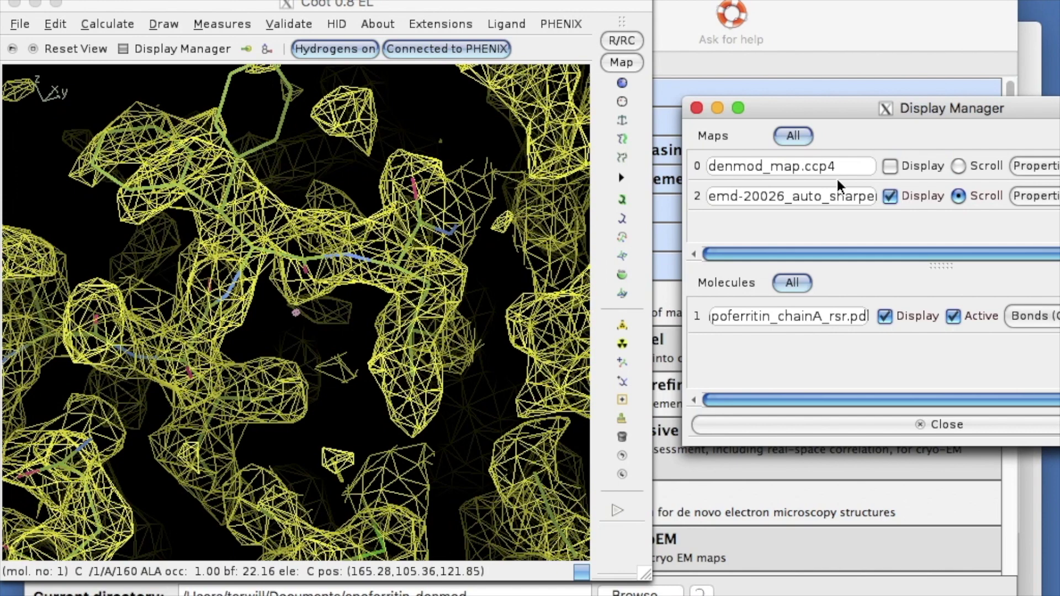
pyautogui.click(890, 166)
pyautogui.click(890, 196)
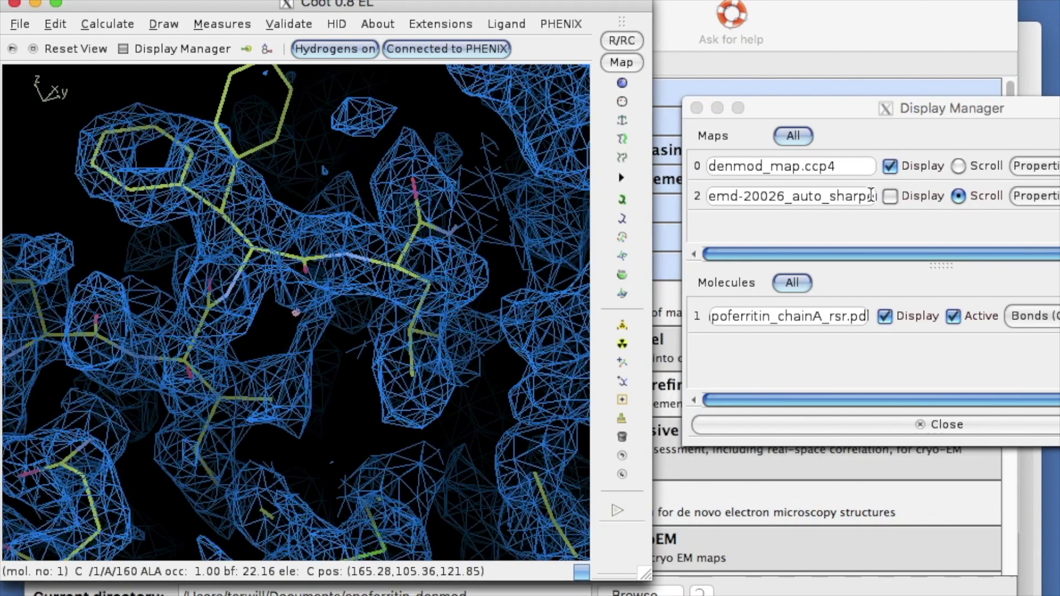